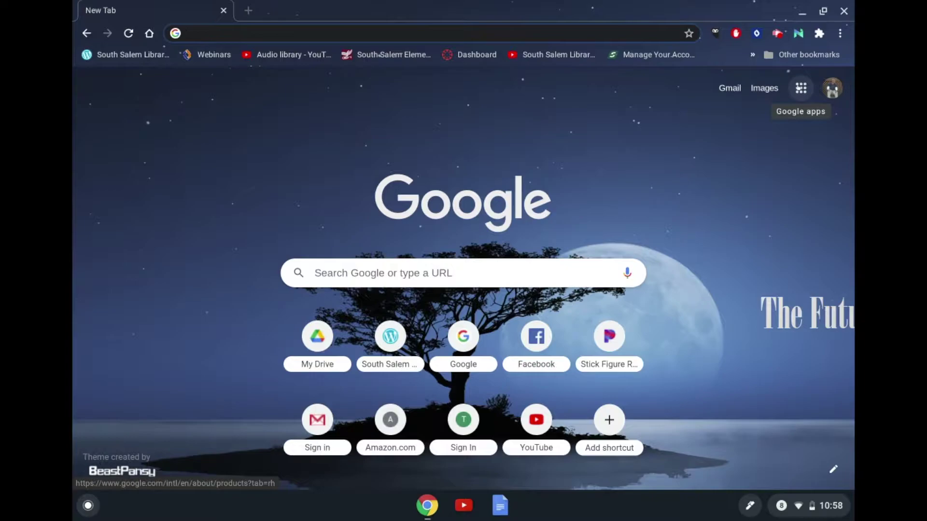
From Google Drive, create a new blank Google Docs document.
click(801, 88)
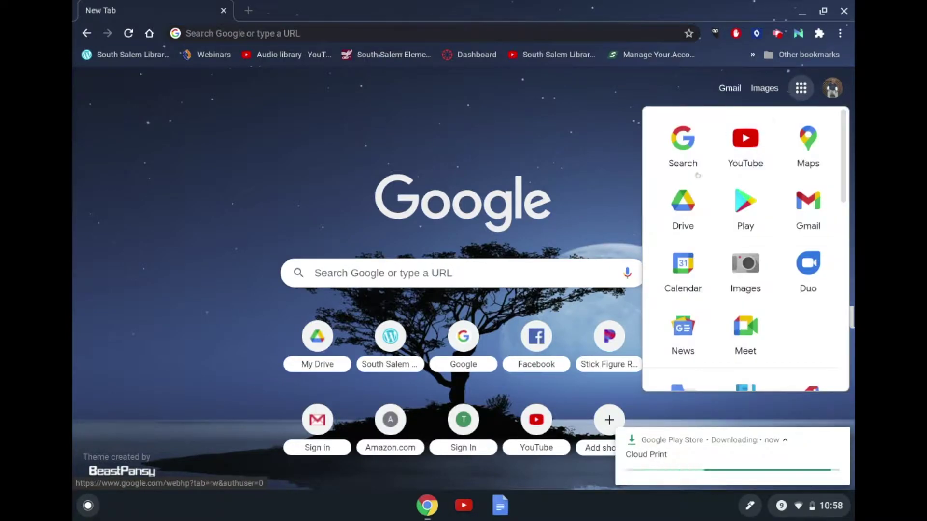
click(682, 208)
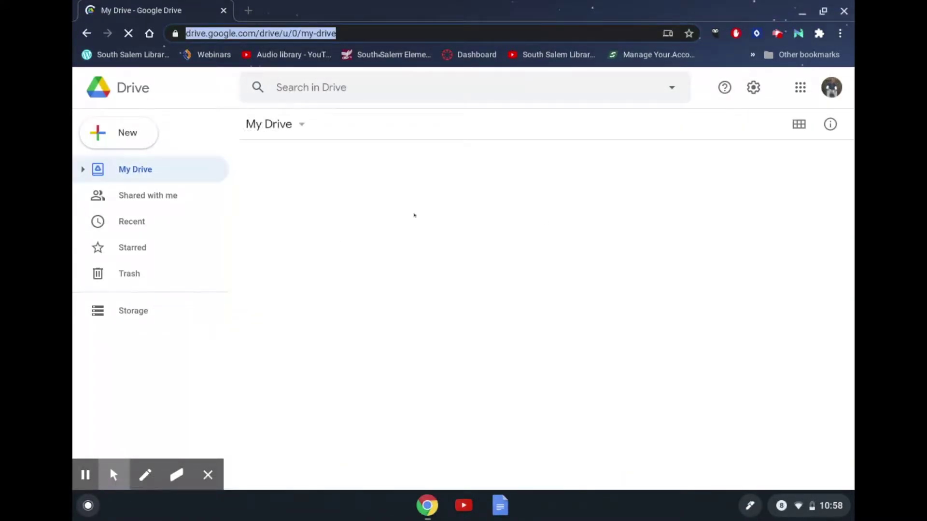
click(121, 135)
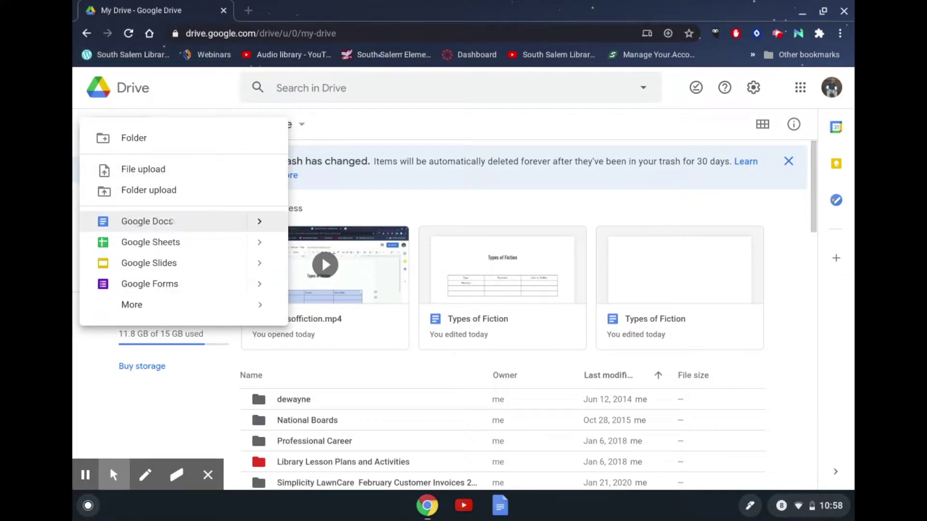
mouse_move(256, 224)
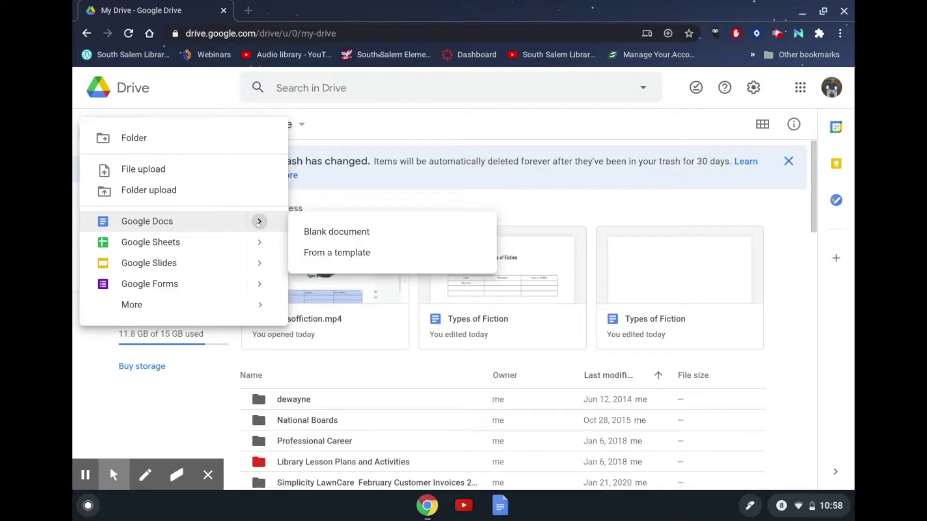
click(310, 232)
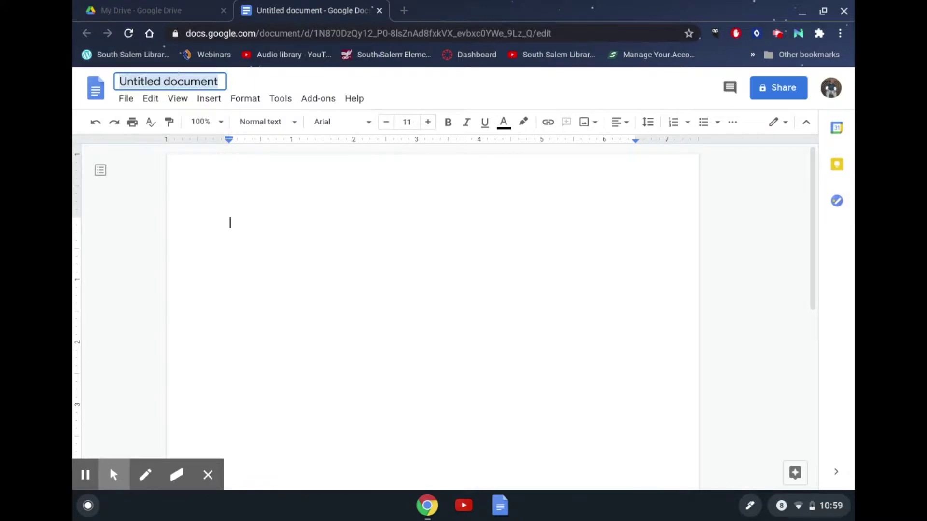
Rename the document 'Types of Fiction' and raise the heading font size to 21.
text(Types of Fiction)
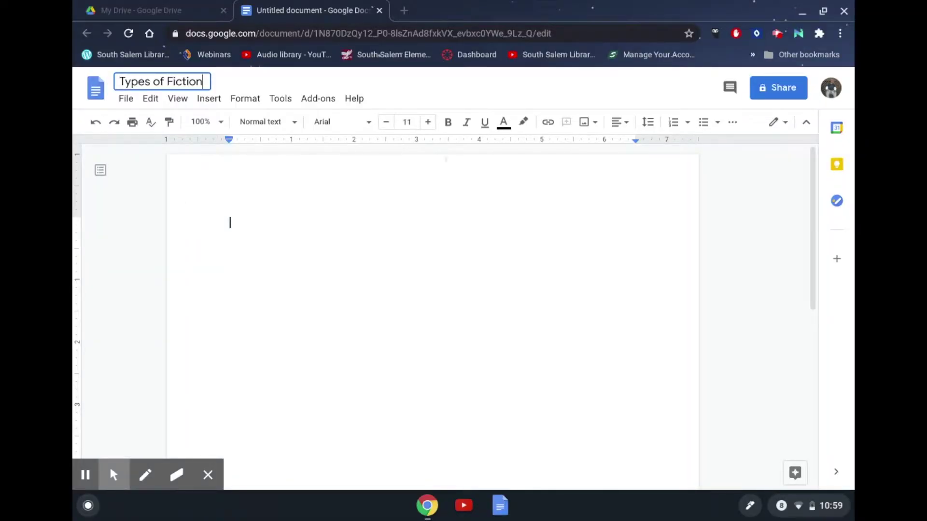
click(428, 123)
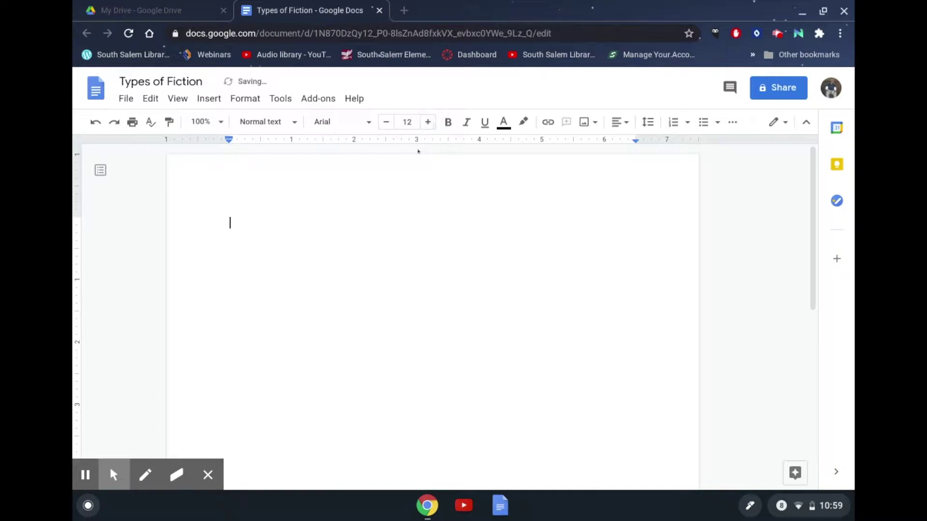
click(428, 122)
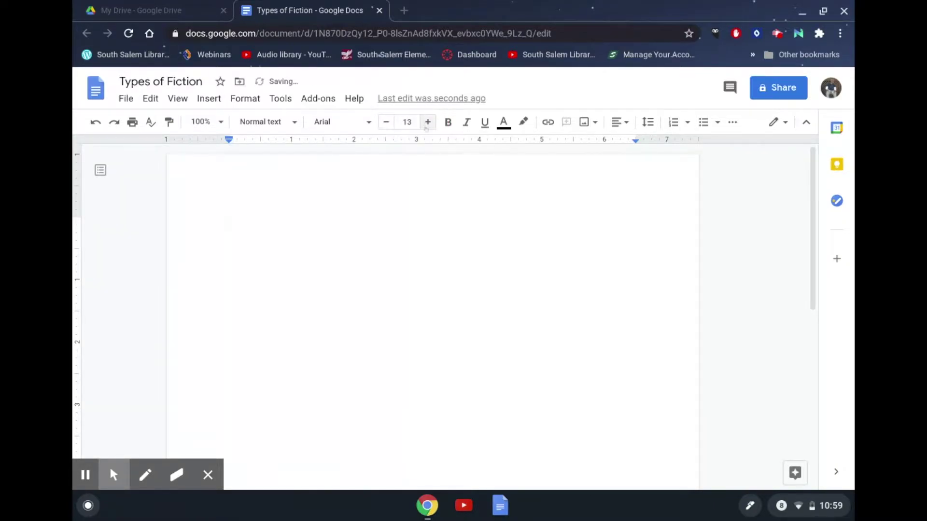
click(428, 122)
click(427, 122)
click(428, 122)
click(428, 122)
click(427, 122)
click(428, 122)
Center the first line and type the heading 'Types of Fiction'.
click(617, 124)
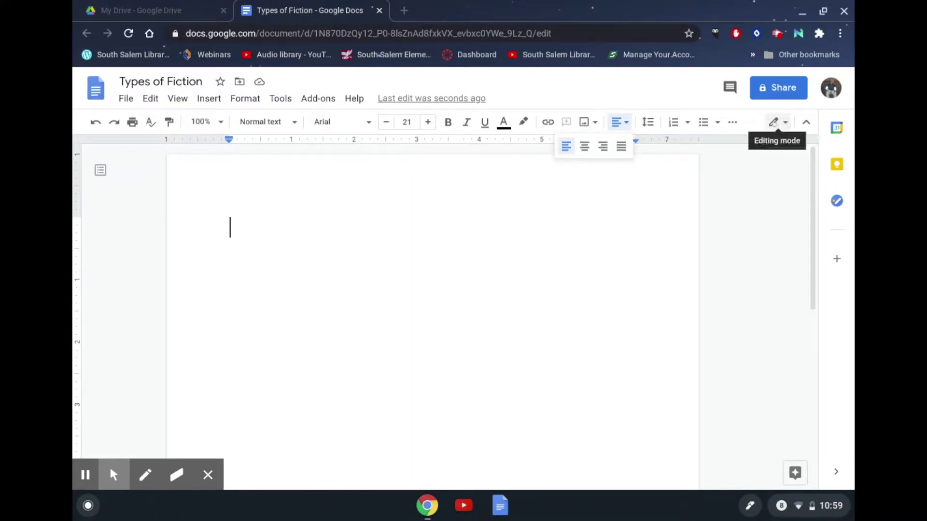
click(585, 147)
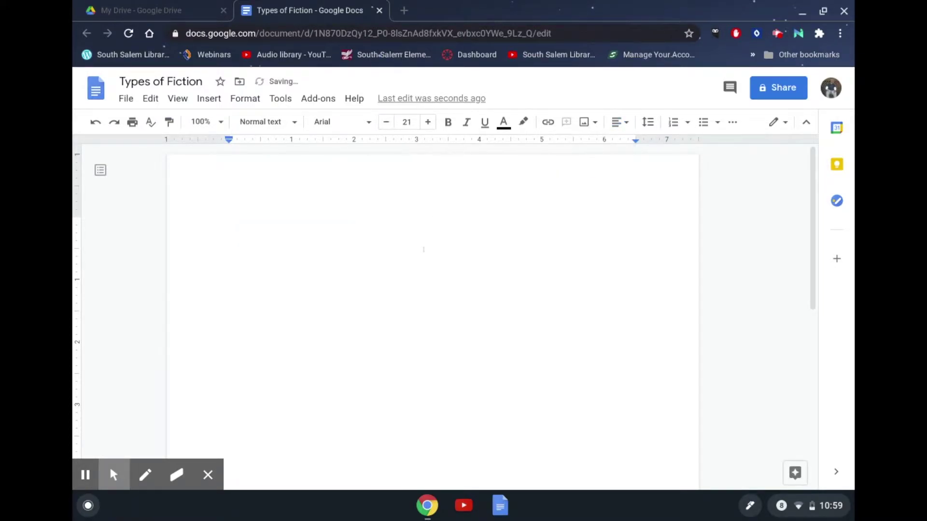
text(Types of Fiction)
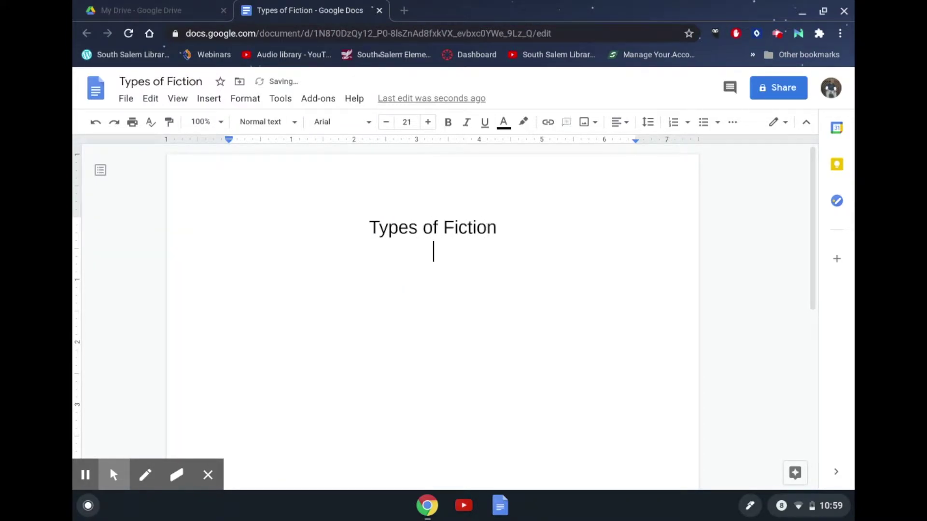
Insert a 4x4 table, fill its first row with Types, Examples, Yes, No, then exit below it.
click(212, 99)
mouse_move(216, 144)
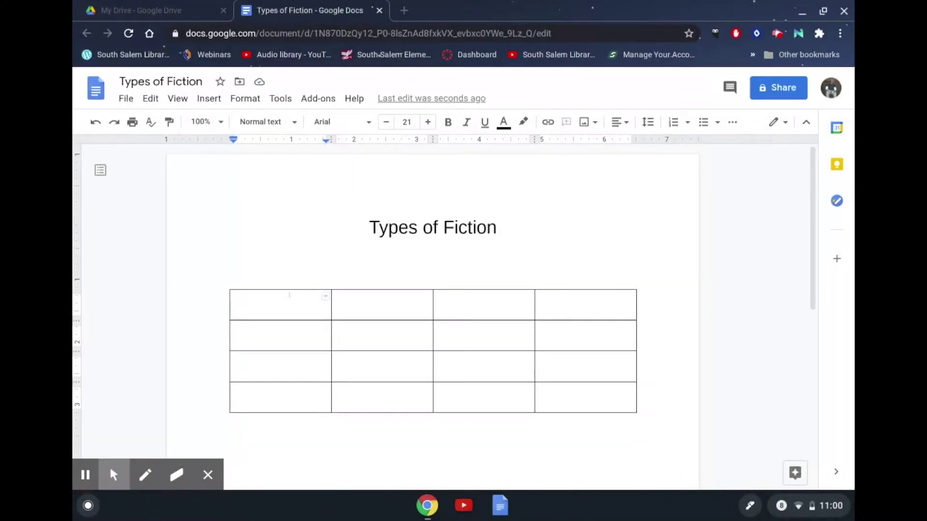
text(Types)
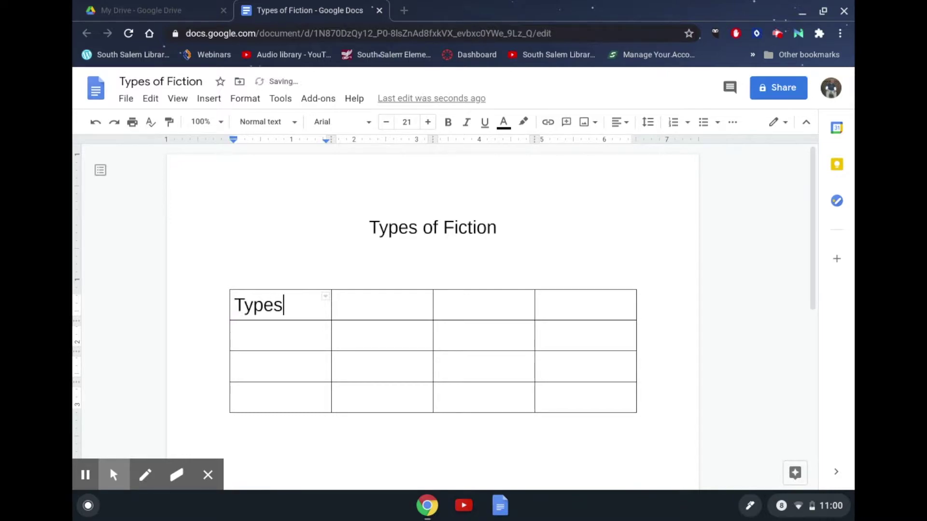
click(336, 305)
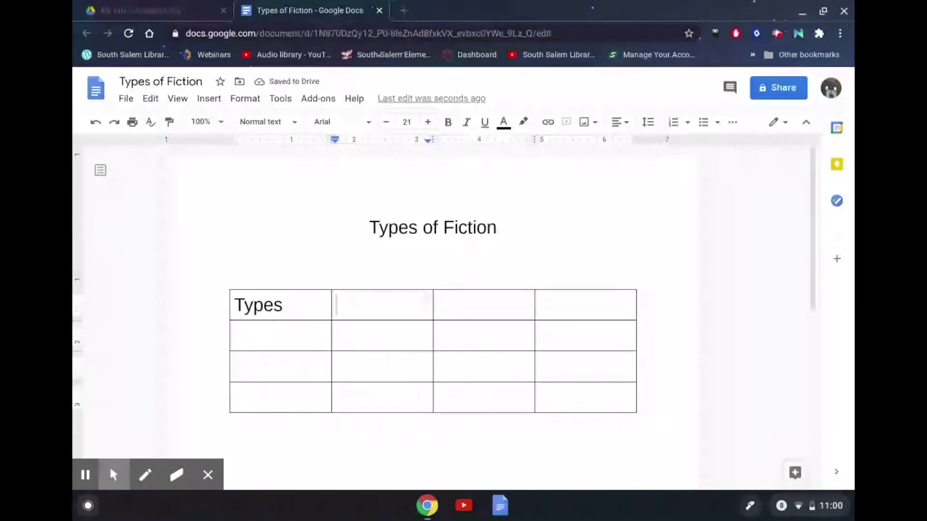
text(Examples)
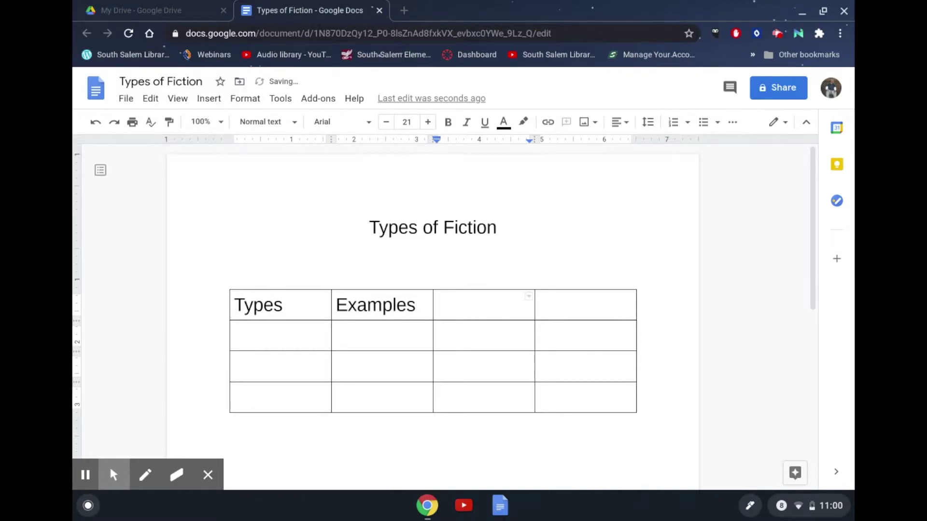
key(Tab)
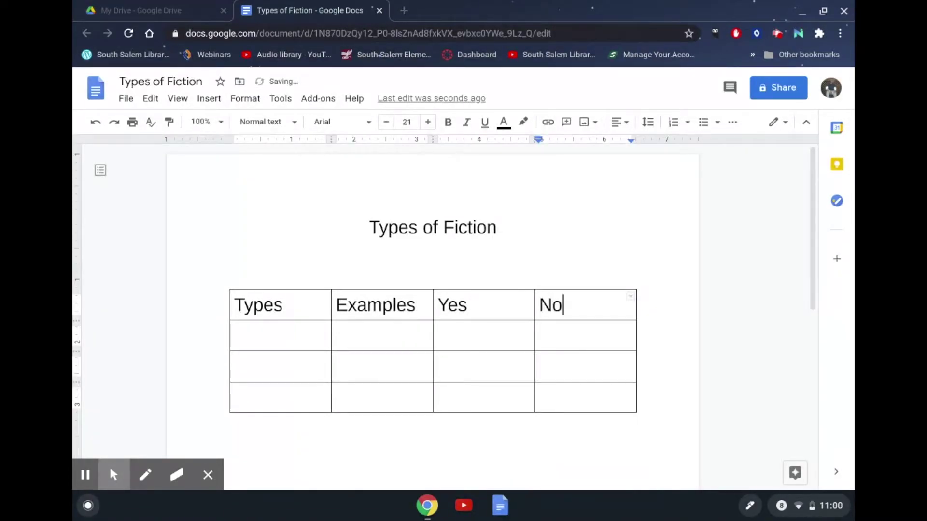
click(261, 336)
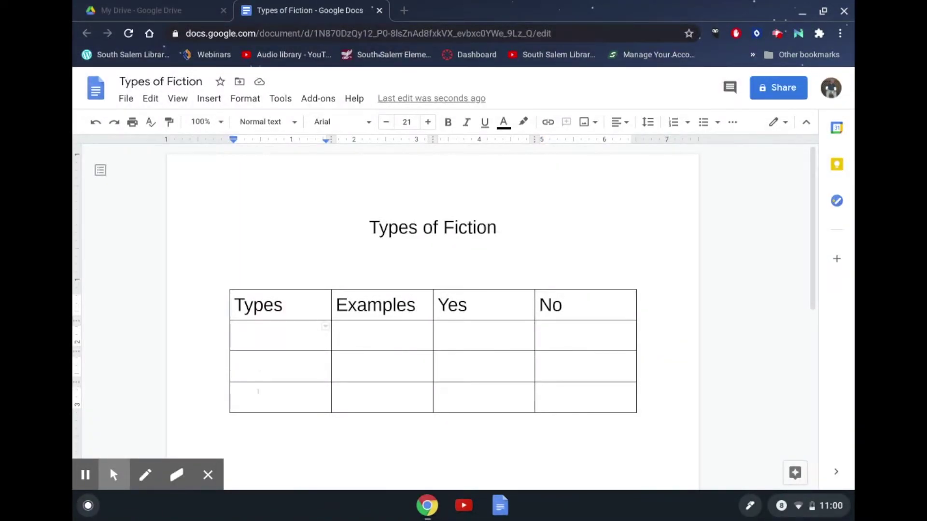
key(Down)
key(Down)
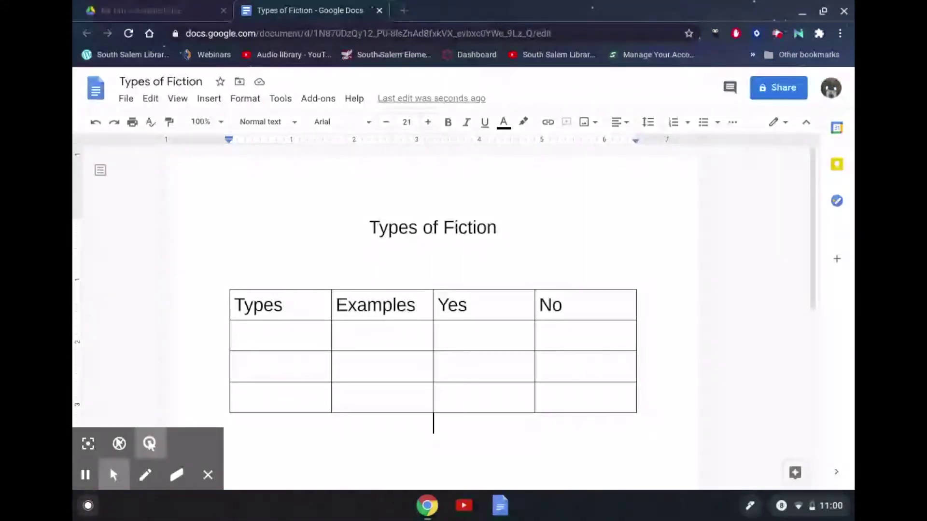
Snap the Docs window to the left half and split a new tab into its own window on the right.
click(824, 10)
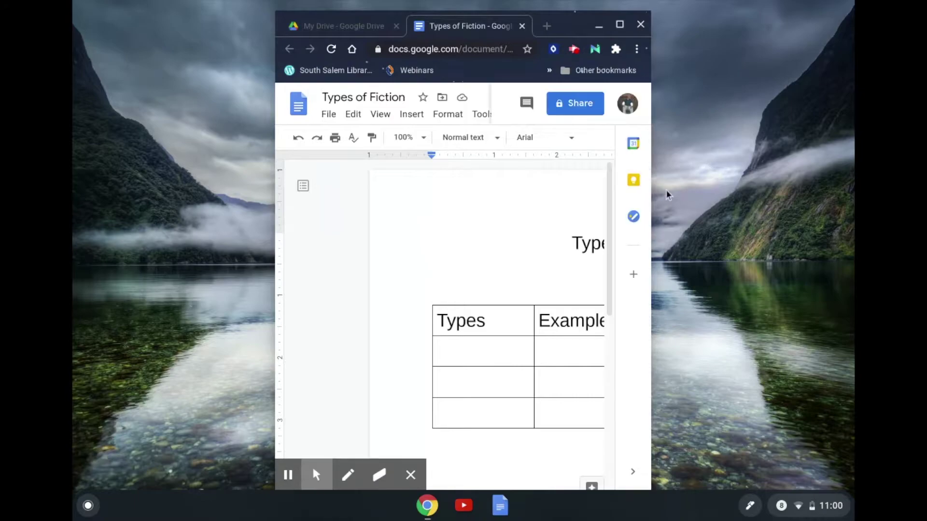
key(alt+bracketleft)
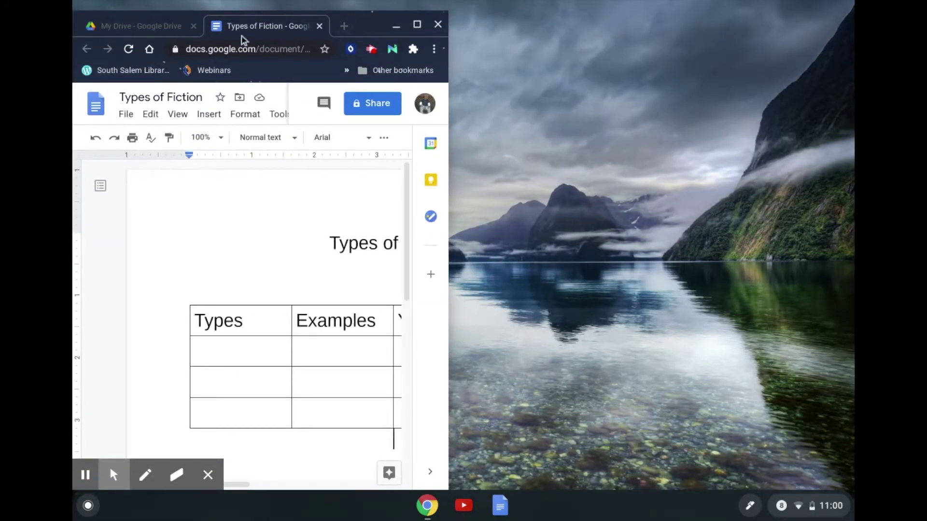
click(353, 28)
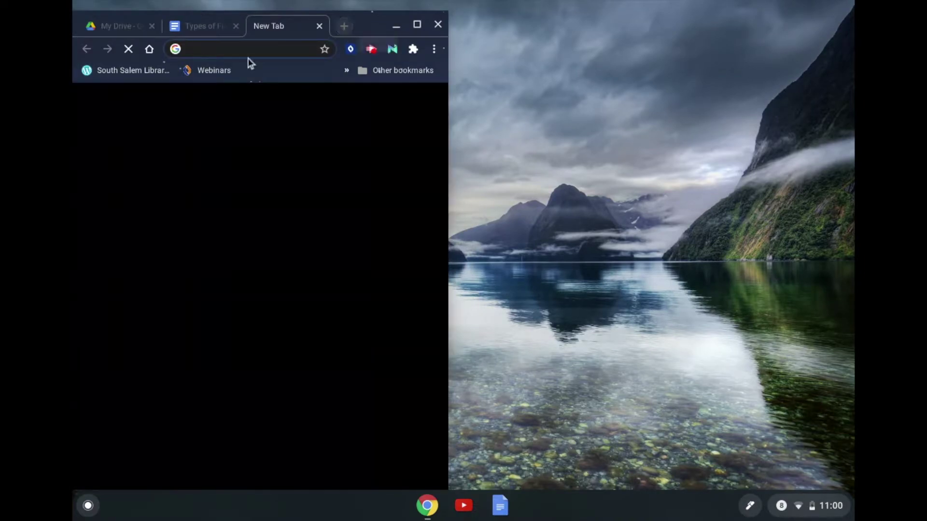
drag(268, 31, 531, 47)
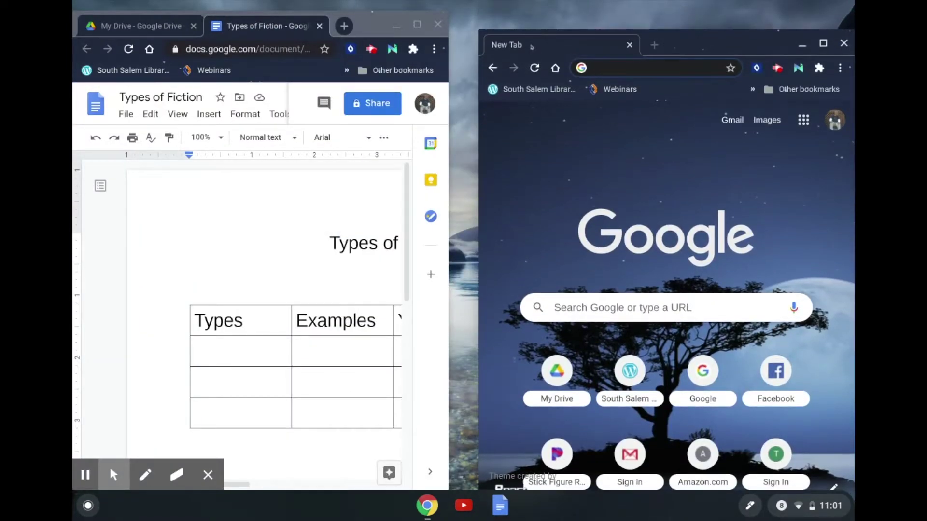
Search Google for 'types of fiction for elementary students' and reposition the results window.
click(558, 292)
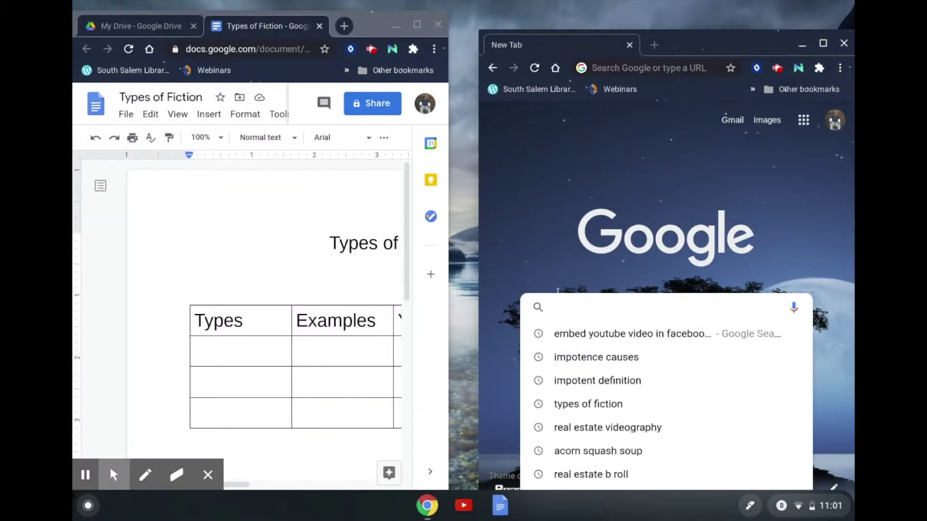
text(types)
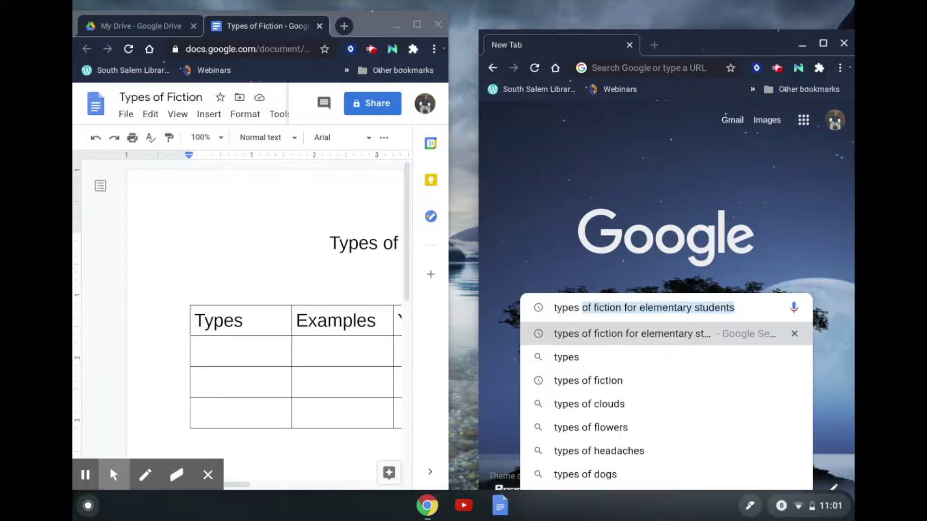
key(Return)
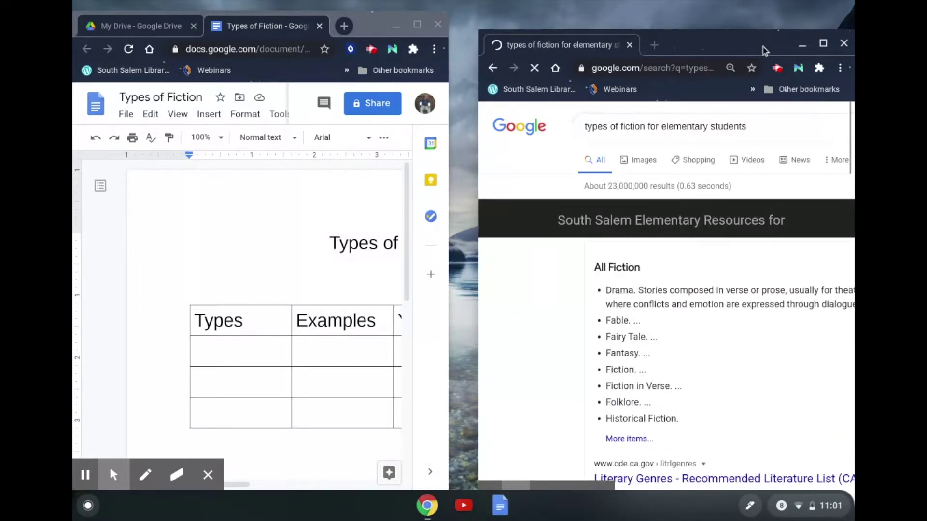
drag(762, 50, 742, 31)
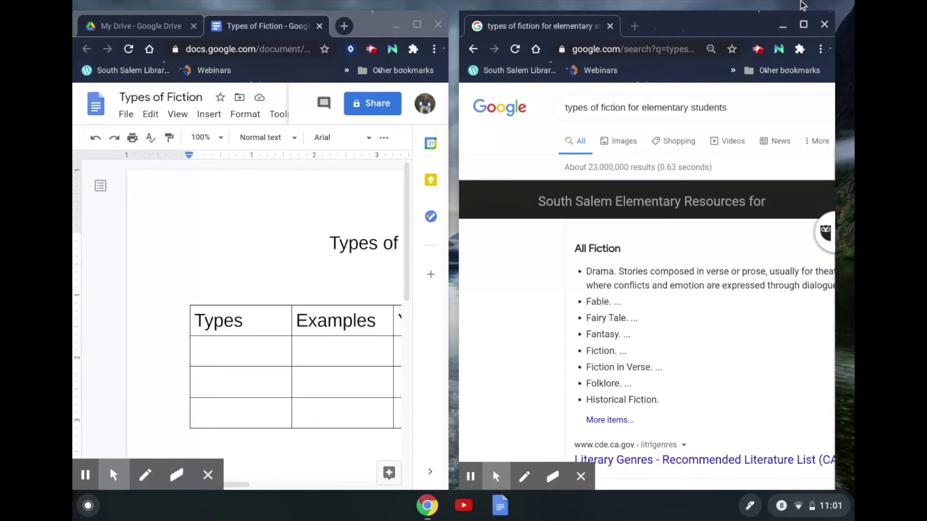
Maximize the results and expand the 'What are the five types of fiction?' answer.
click(803, 25)
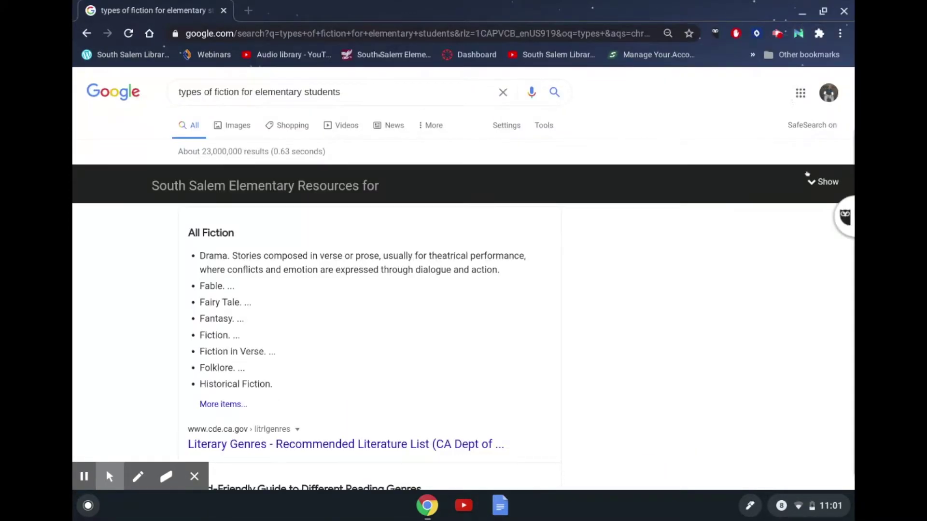
click(807, 287)
scroll(807, 287, down, 2)
scroll(362, 289, down, 4)
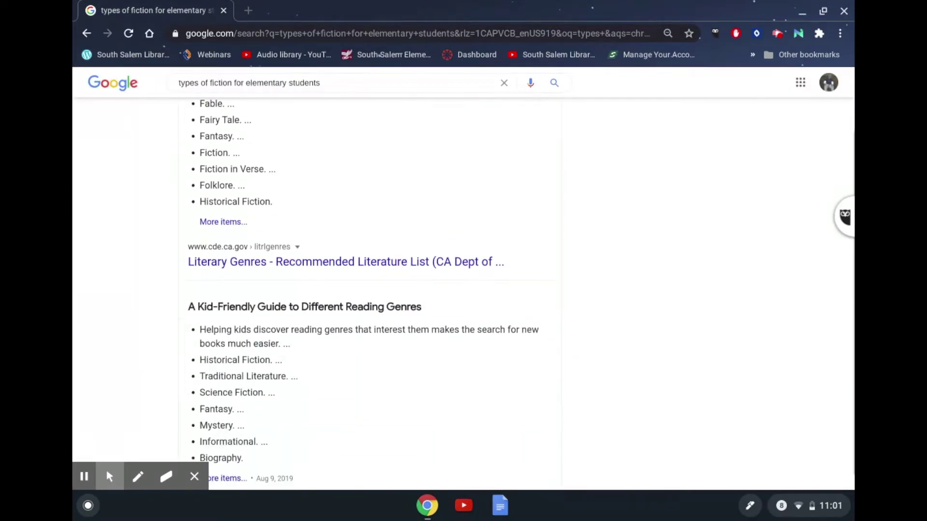
scroll(367, 289, down, 1)
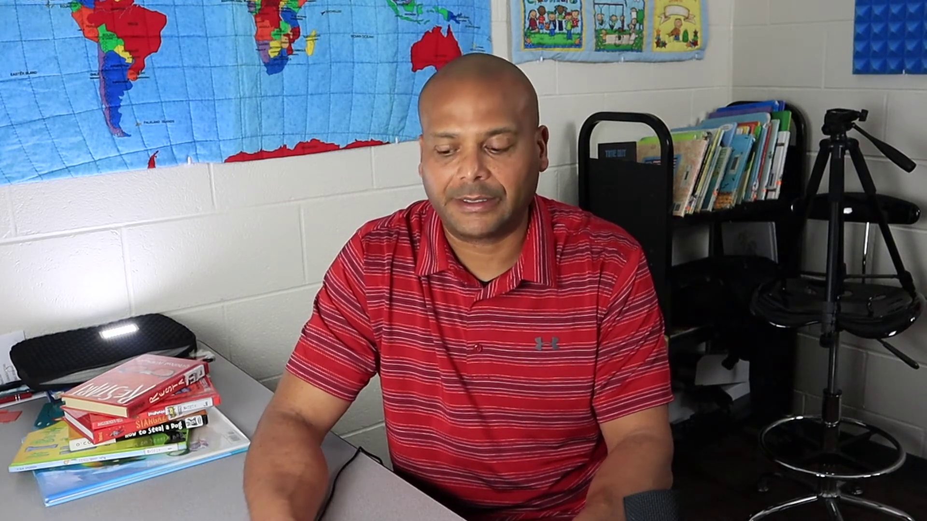
scroll(373, 294, down, 3)
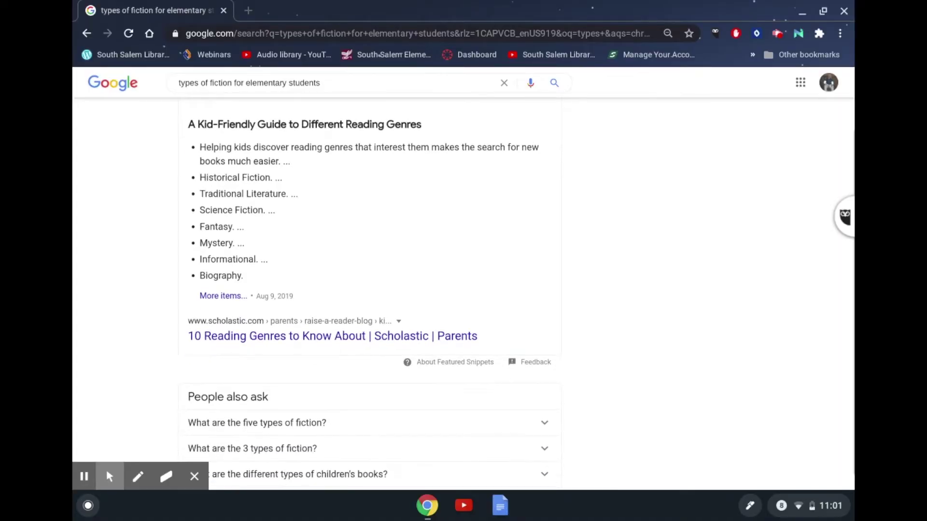
scroll(373, 294, up, 2)
scroll(647, 462, down, 3)
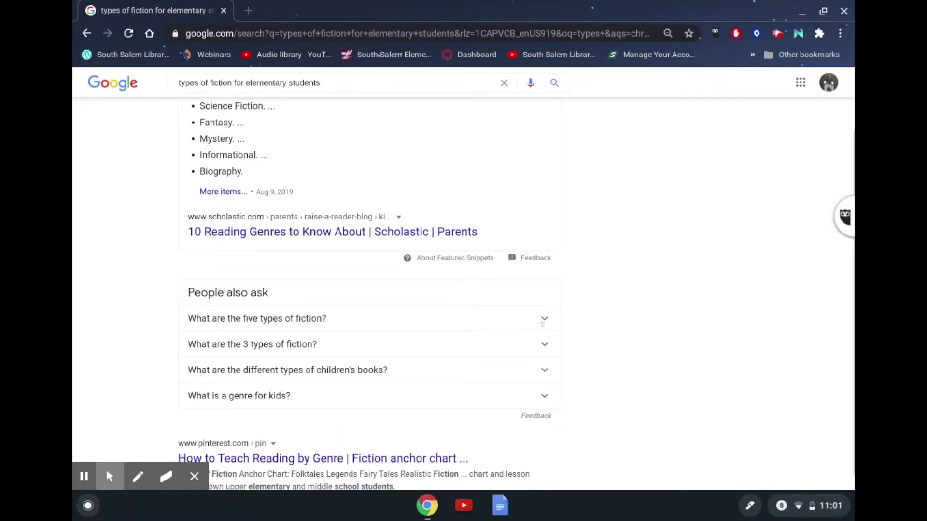
click(542, 322)
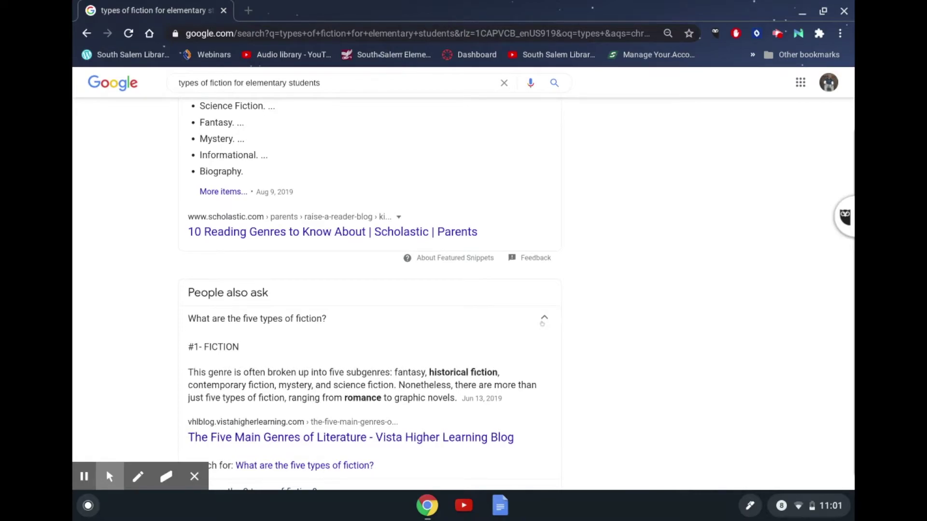
Select the word Fantasy in the All Fiction list.
scroll(542, 324, down, 3)
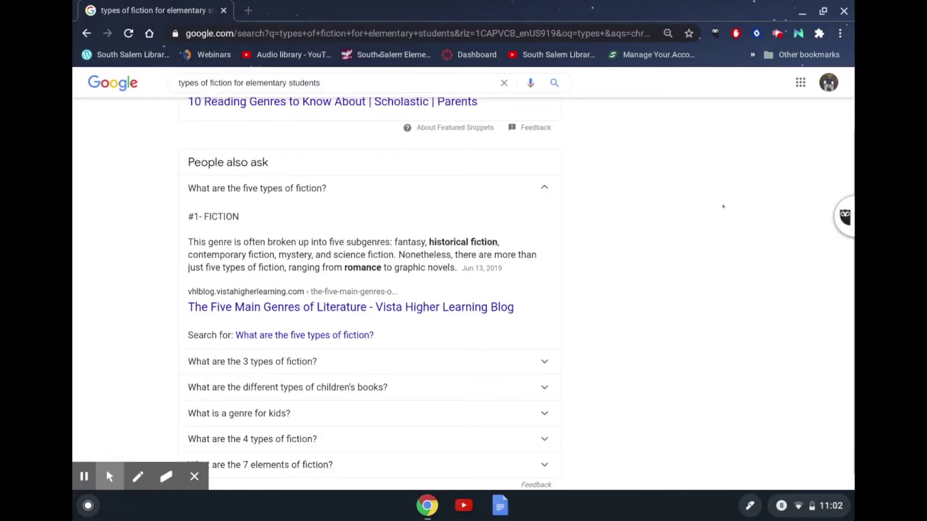
scroll(767, 272, up, 10)
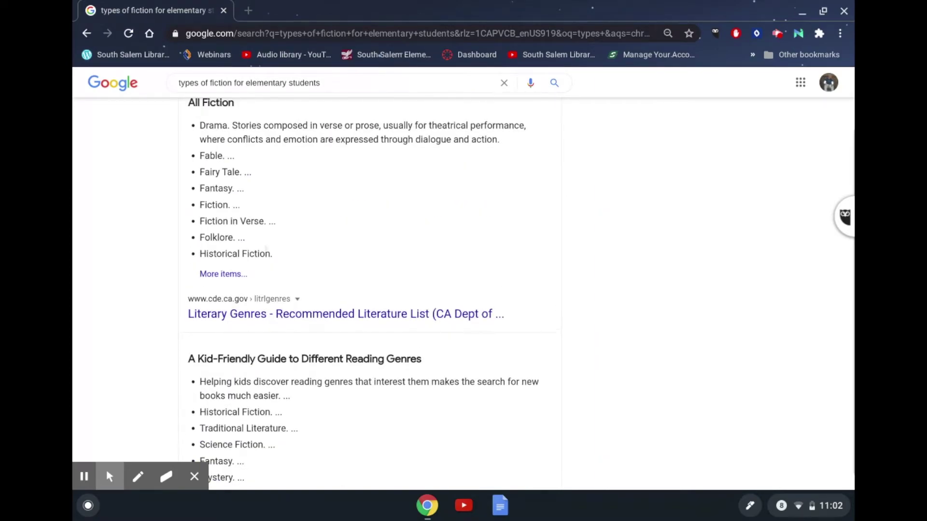
drag(233, 187, 196, 187)
key(ctrl+c)
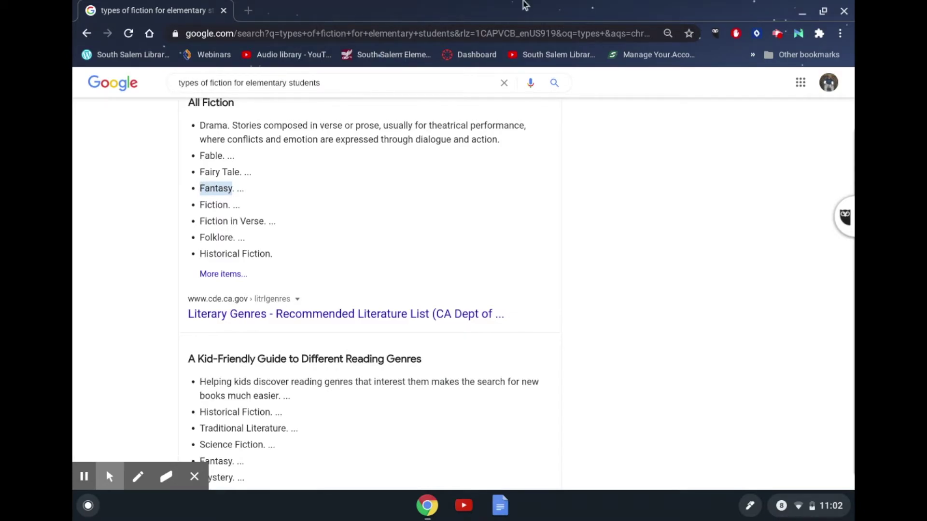
Paste Fantasy into the first cell under Types and maximize the document window.
click(822, 15)
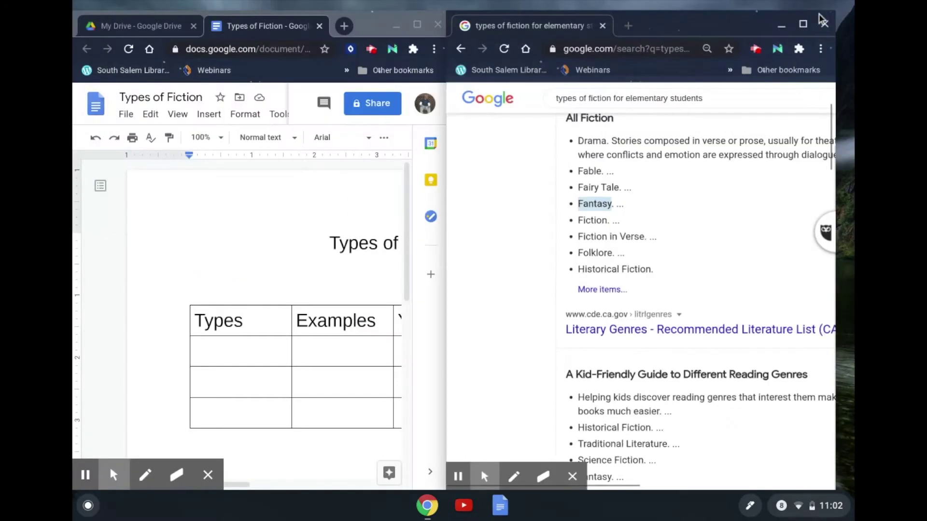
click(245, 350)
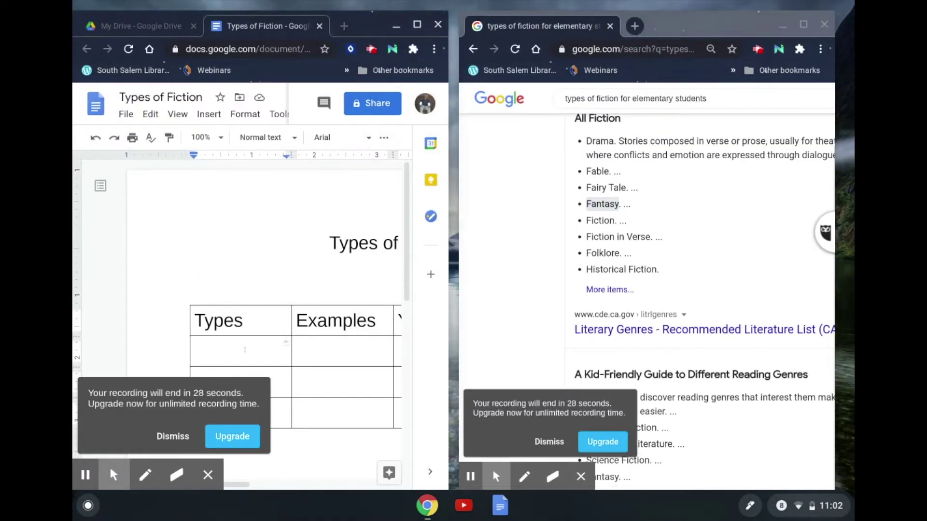
key(ctrl+v)
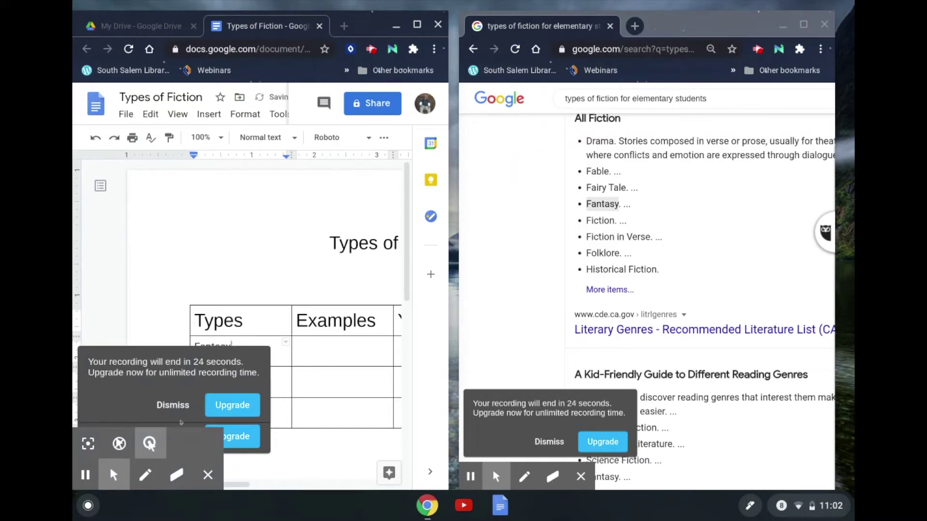
click(173, 405)
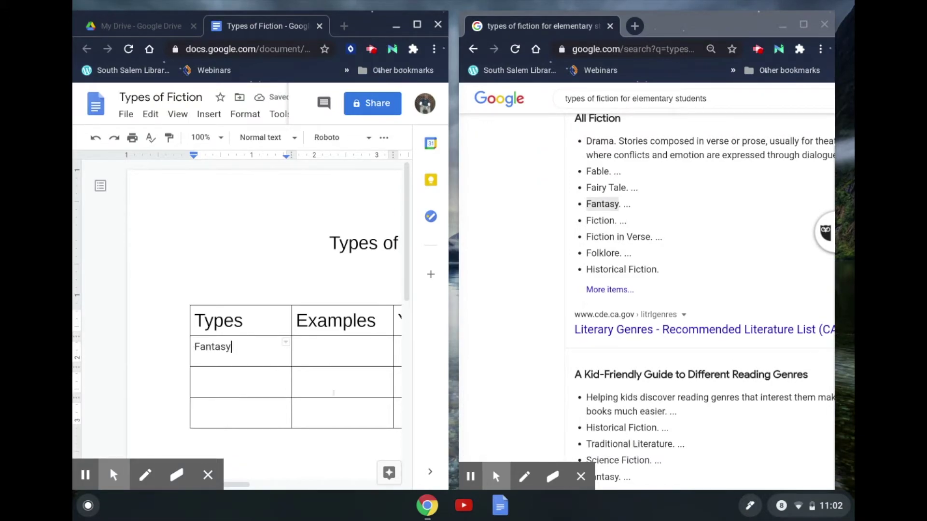
click(417, 24)
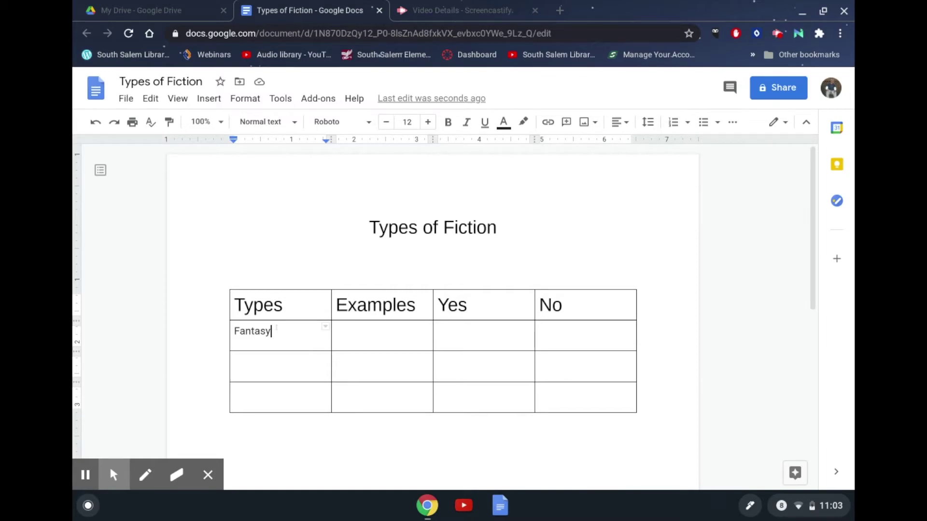
Set the whole table's text to Oswald and shrink it to size 10.
drag(234, 302, 555, 402)
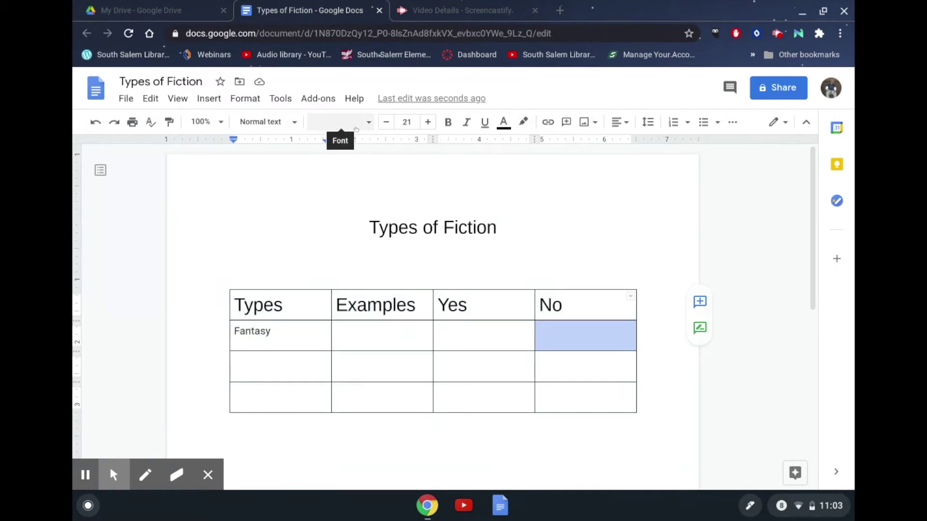
click(263, 123)
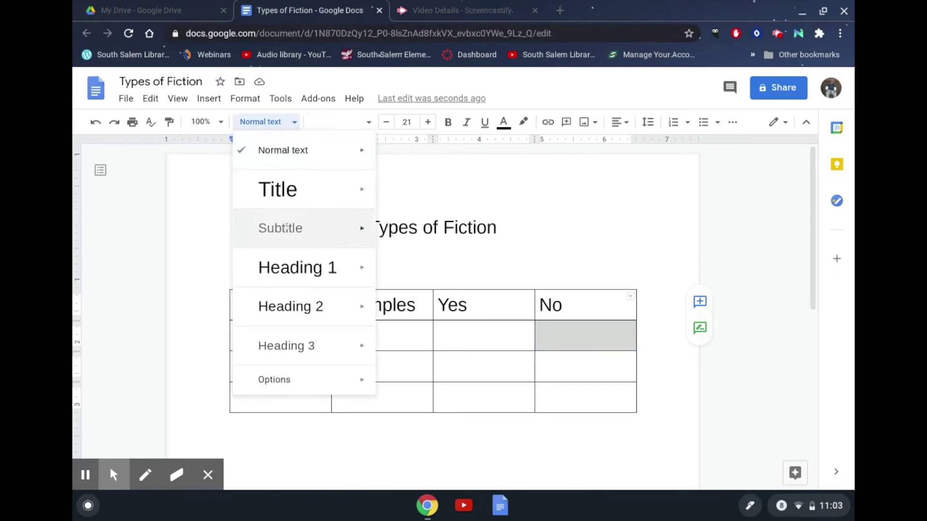
click(370, 123)
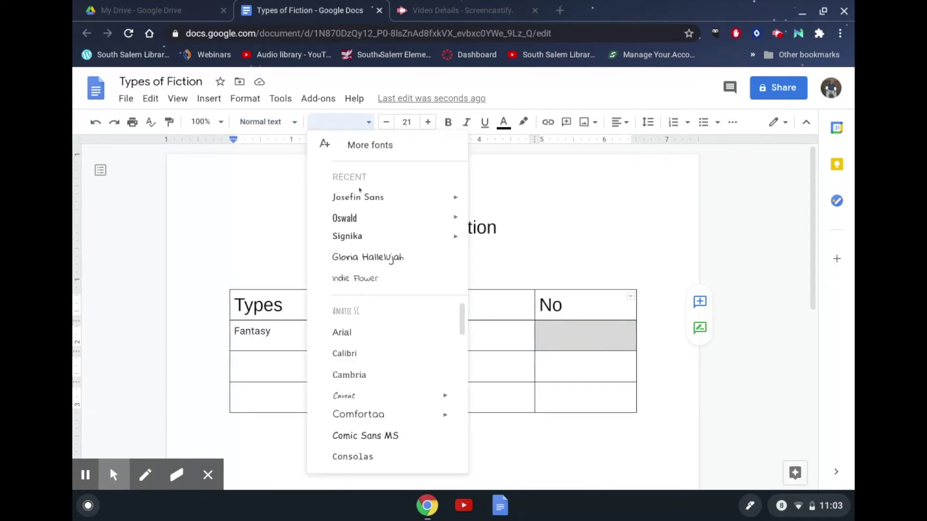
click(351, 219)
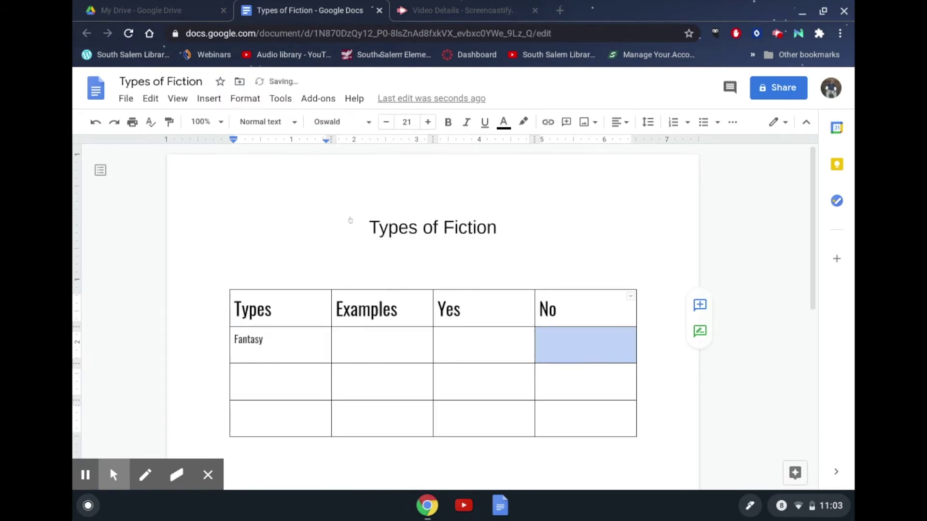
click(386, 122)
click(386, 122)
click(385, 122)
click(386, 122)
click(386, 122)
click(386, 122)
click(385, 123)
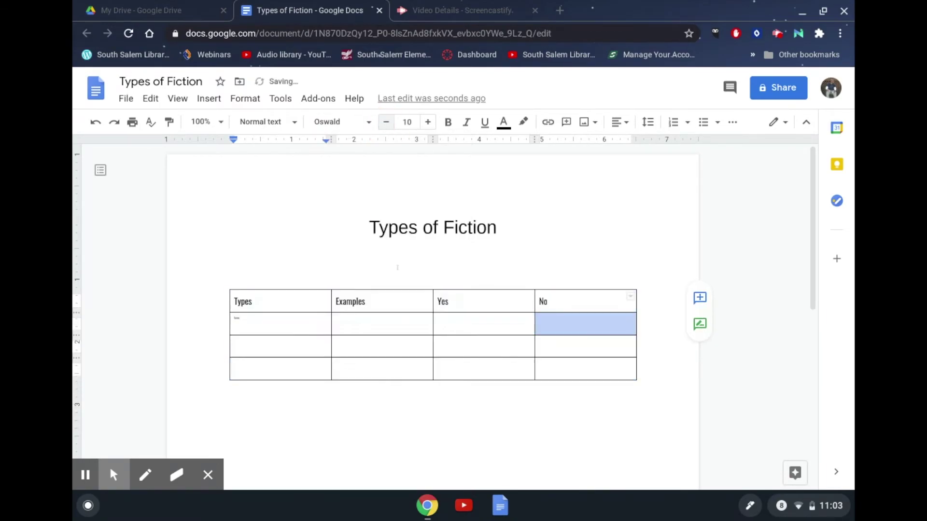
Enlarge the word Fantasy in the Types column to size 15.
click(381, 316)
click(307, 326)
double_click(237, 318)
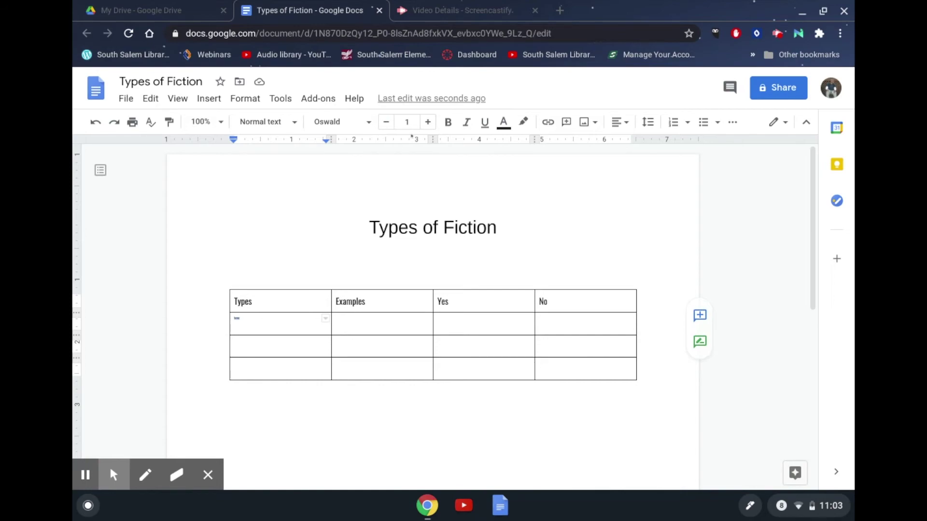
click(427, 122)
click(427, 121)
click(427, 122)
click(427, 122)
click(427, 122)
click(427, 122)
click(428, 122)
click(427, 122)
click(427, 122)
click(427, 122)
click(427, 121)
click(427, 122)
click(427, 121)
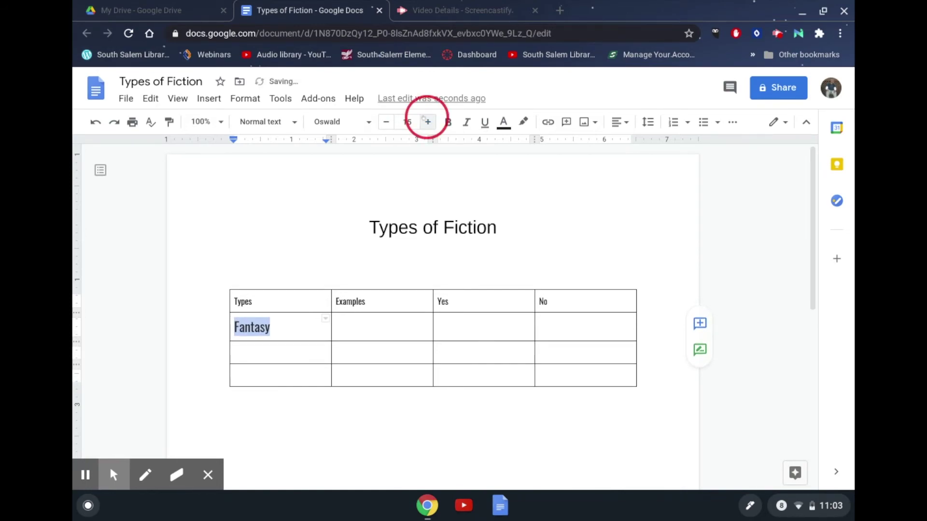